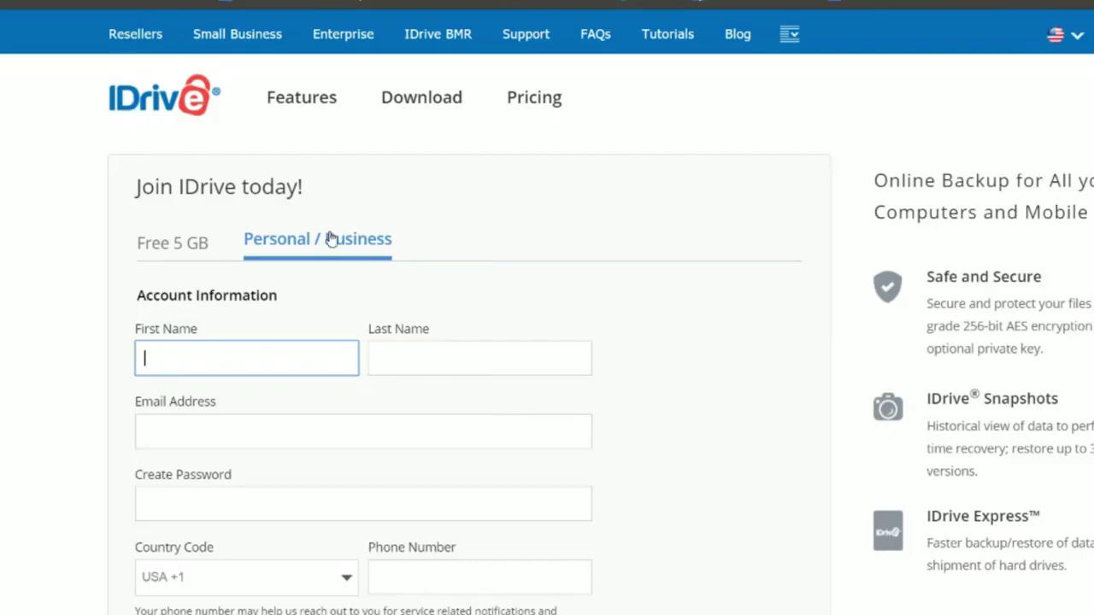
Open the Free 5 GB signup form and examine its account fields and terms.
left_click(175, 246)
scroll(335, 321, "down", 1)
scroll(335, 322, "down", 2)
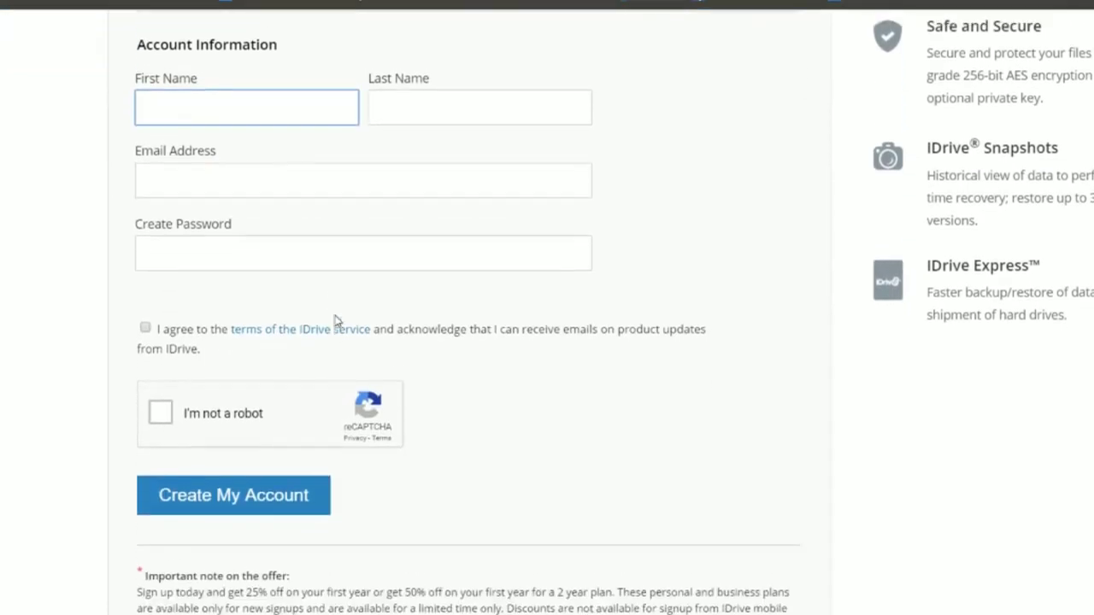
scroll(335, 321, "up", 2)
scroll(335, 321, "up", 1)
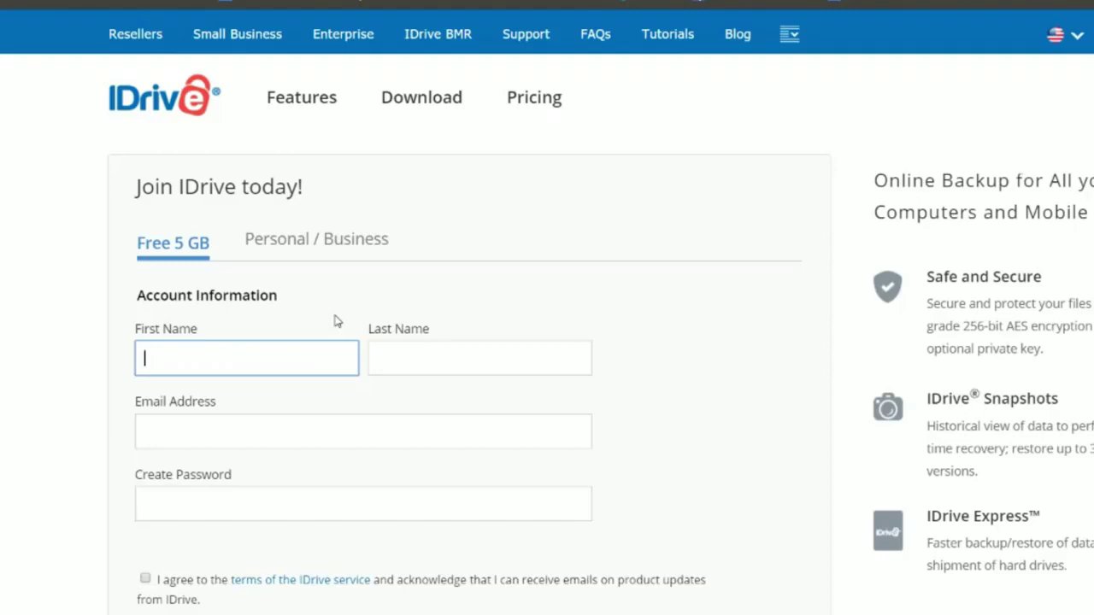
scroll(335, 321, "down", 4)
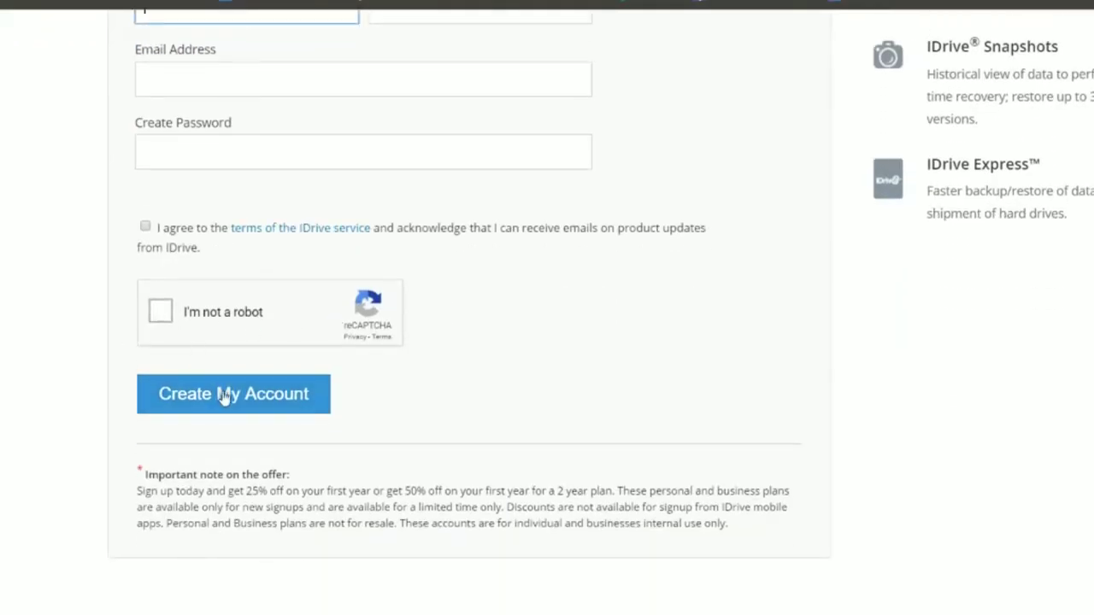
scroll(224, 397, "up", 4)
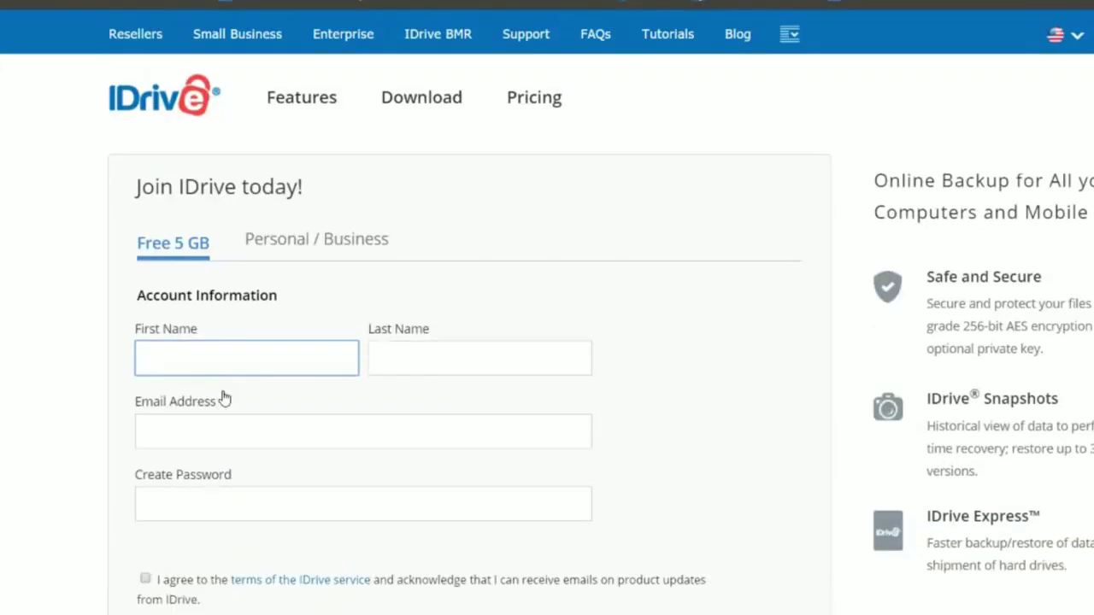
Switch to the Personal / Business signup form and review the IDrive Personal and IDrive Business storage plans.
left_click(286, 240)
scroll(286, 240, "down", 7)
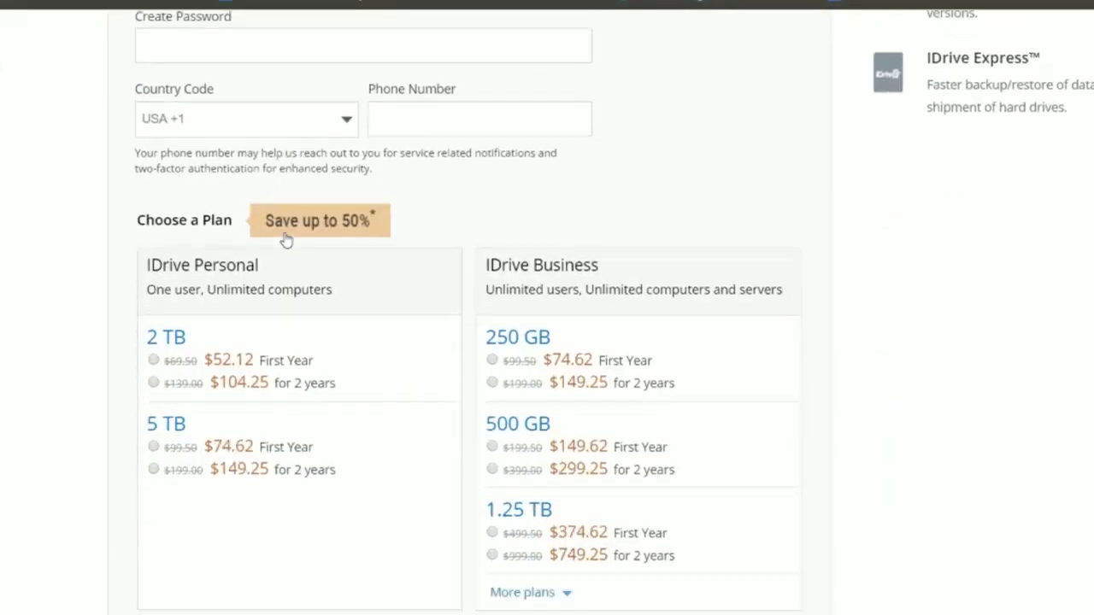
scroll(286, 240, "up", 7)
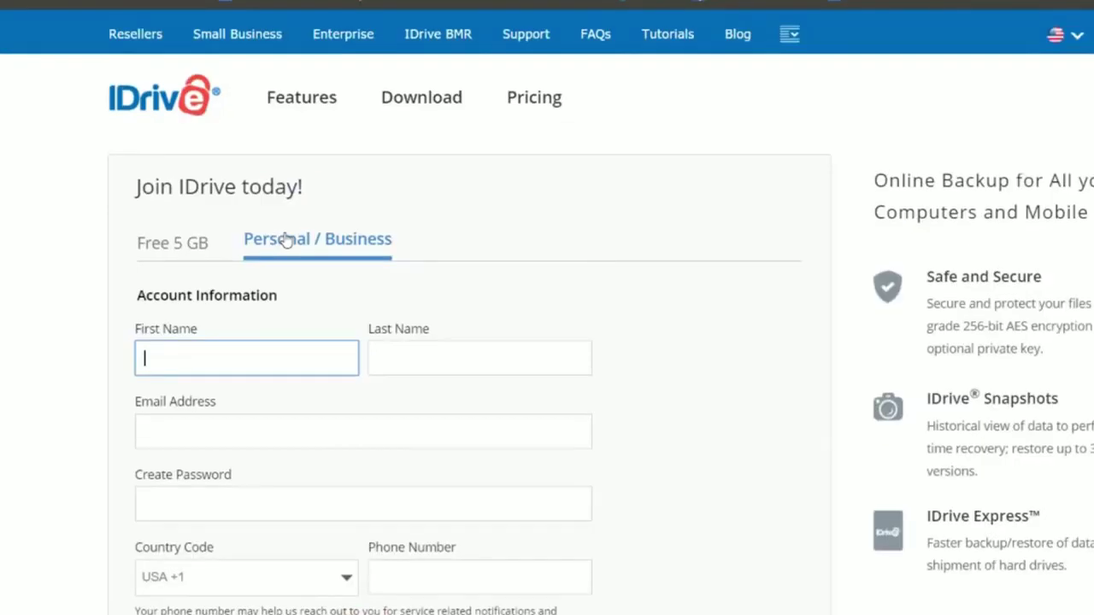
scroll(286, 240, "down", 5)
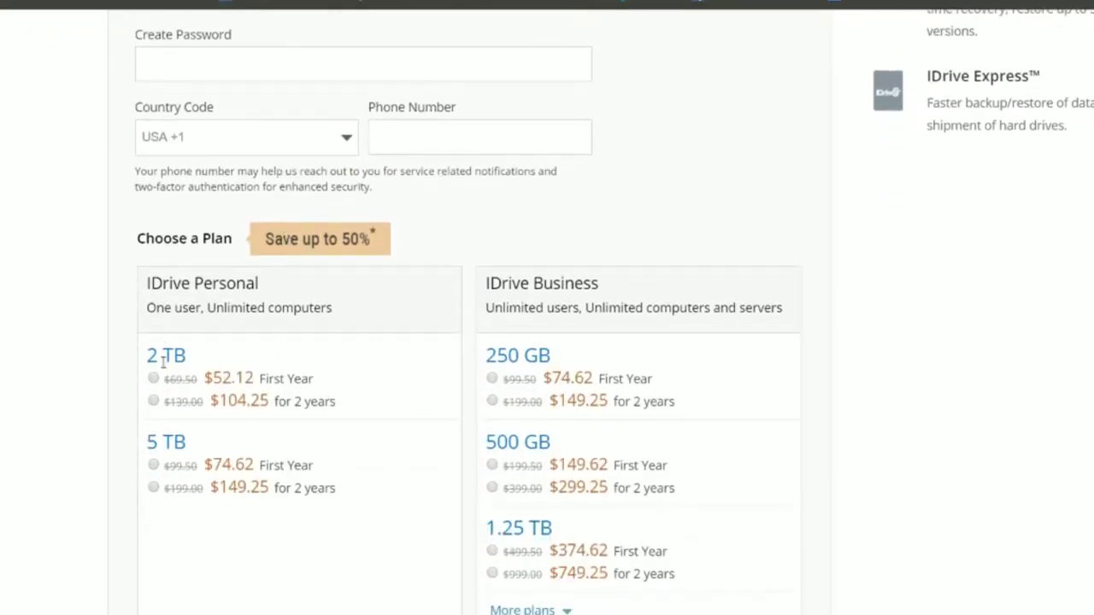
scroll(164, 352, "up", 4)
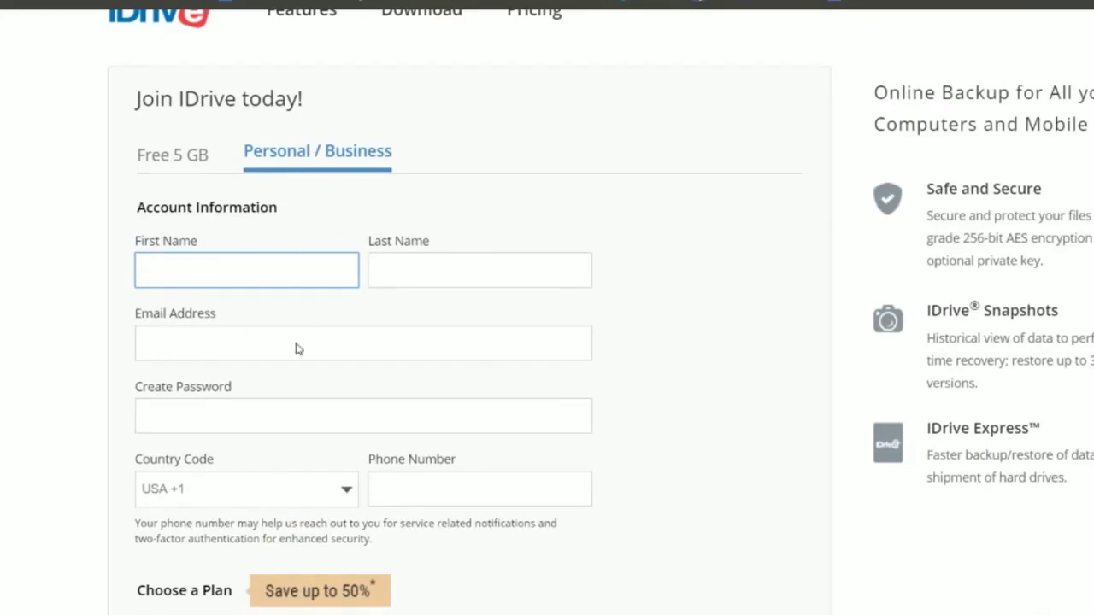
scroll(275, 494, "down", 2)
scroll(276, 493, "down", 2)
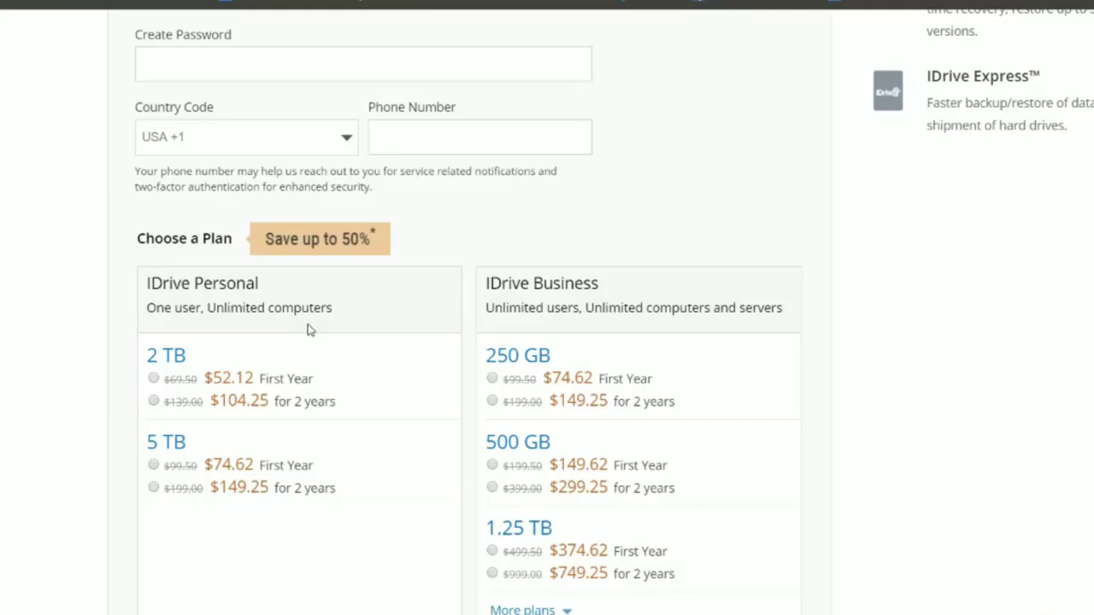
scroll(316, 376, "up", 1)
scroll(324, 488, "down", 1)
scroll(226, 502, "up", 2)
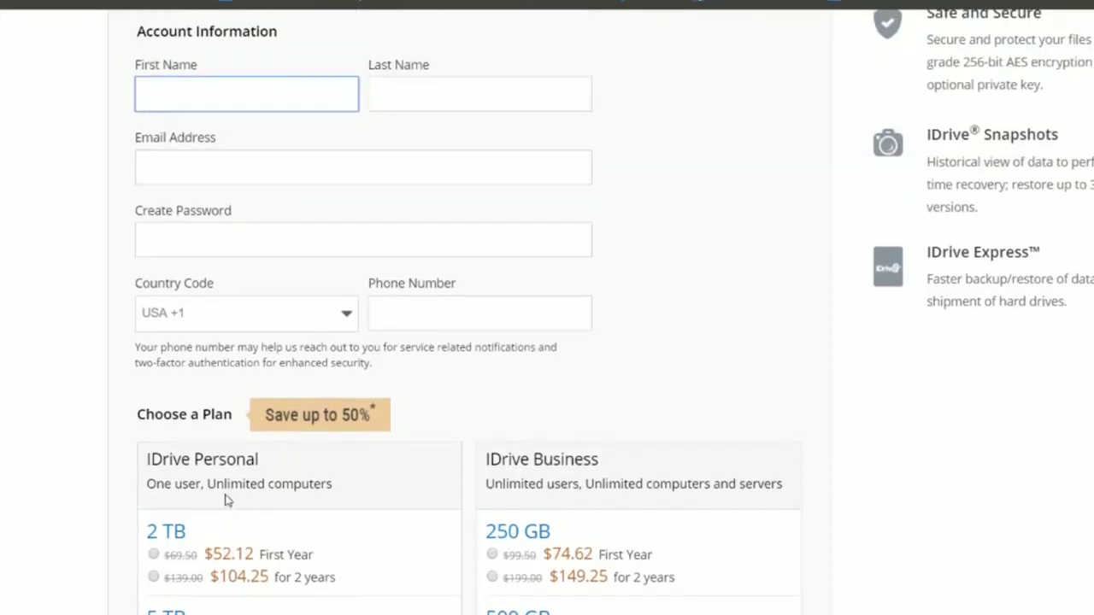
scroll(227, 500, "up", 2)
scroll(226, 500, "down", 1)
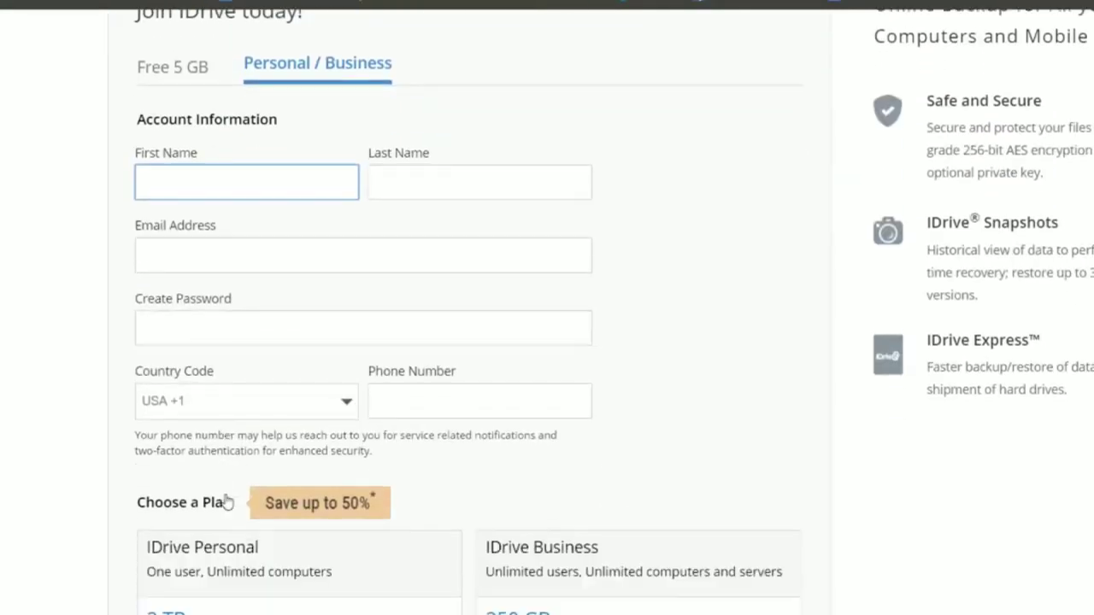
scroll(226, 502, "down", 3)
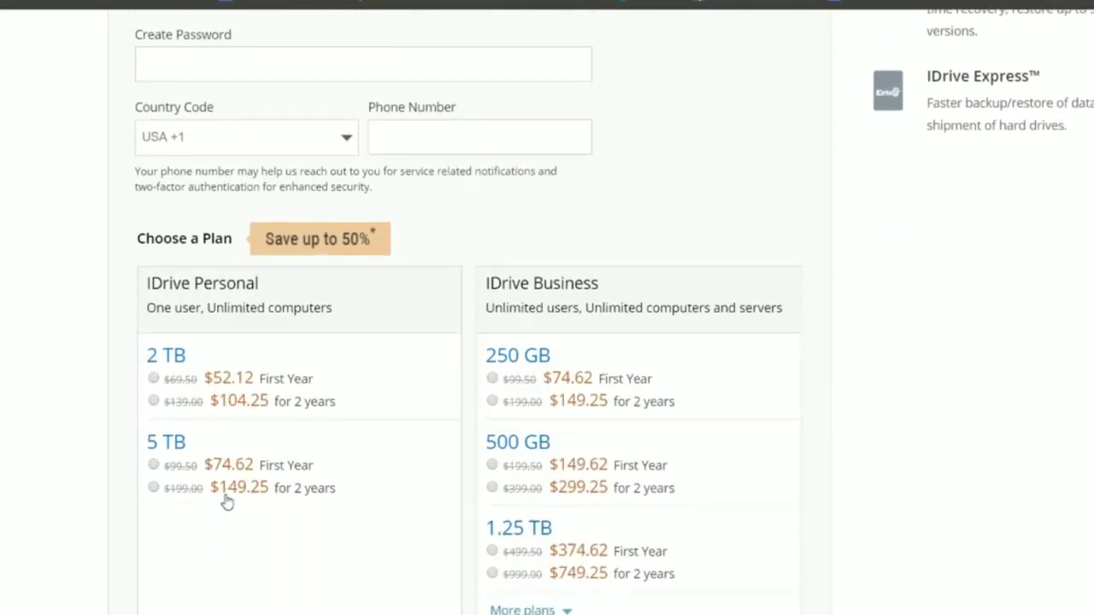
Choose the 2 TB IDrive Personal plan at $52.12 for the first year.
left_click(153, 463)
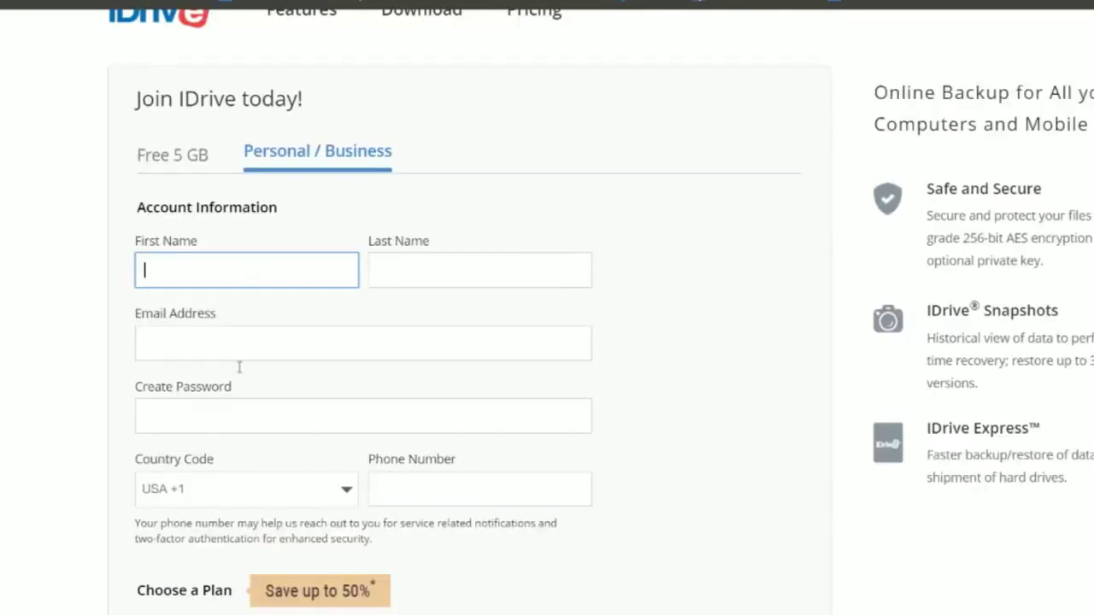
scroll(227, 512, "down", 3)
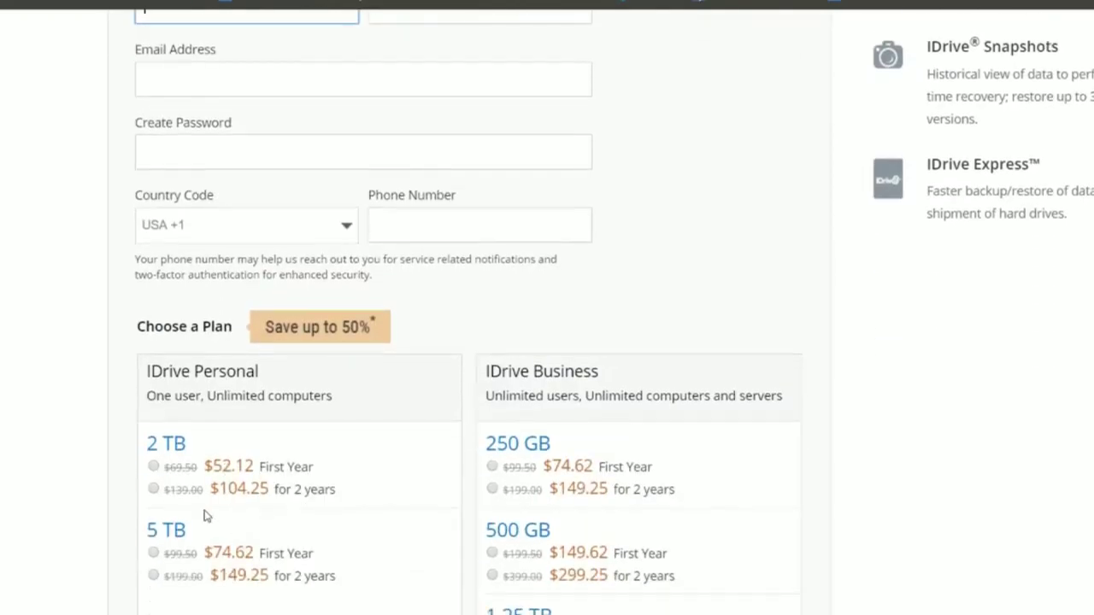
left_click(154, 466)
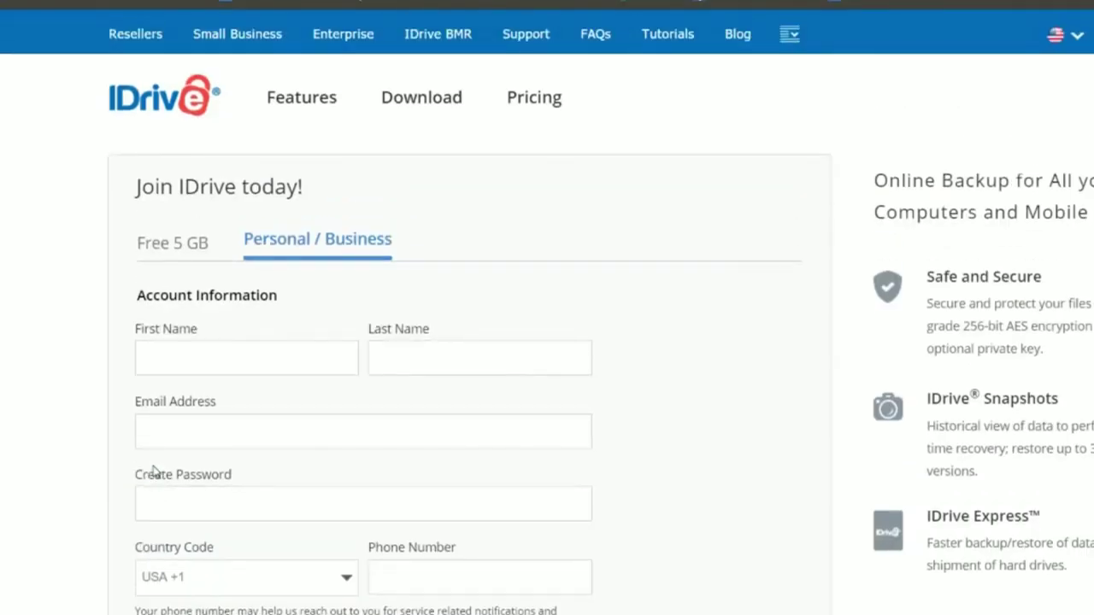
scroll(166, 471, "down", 2)
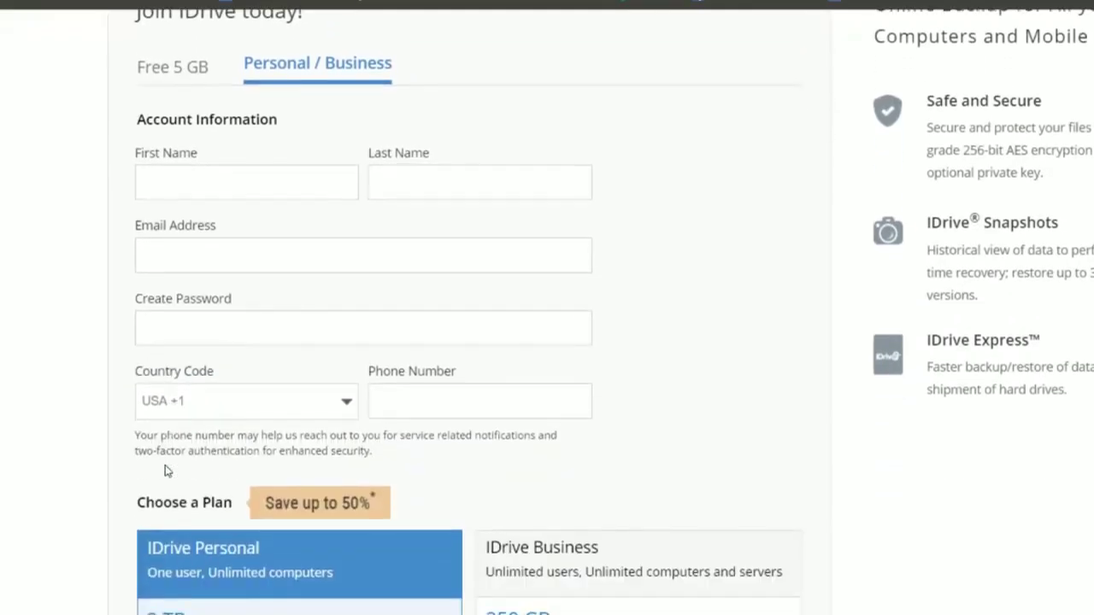
scroll(167, 471, "down", 2)
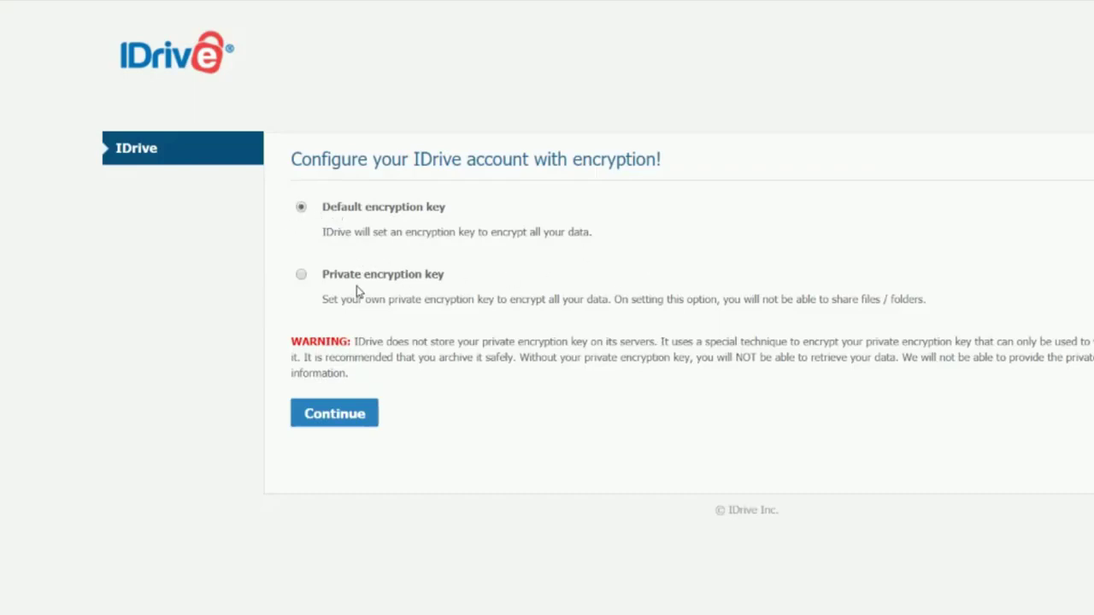
Configure the IDrive account with the default encryption key.
left_click(341, 424)
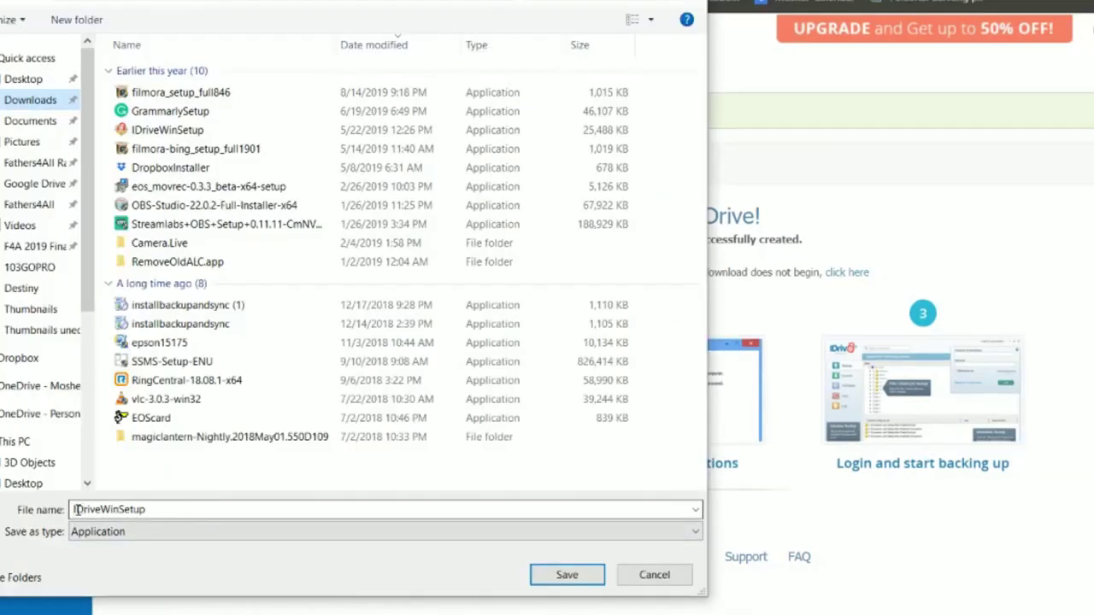
left_click(572, 578)
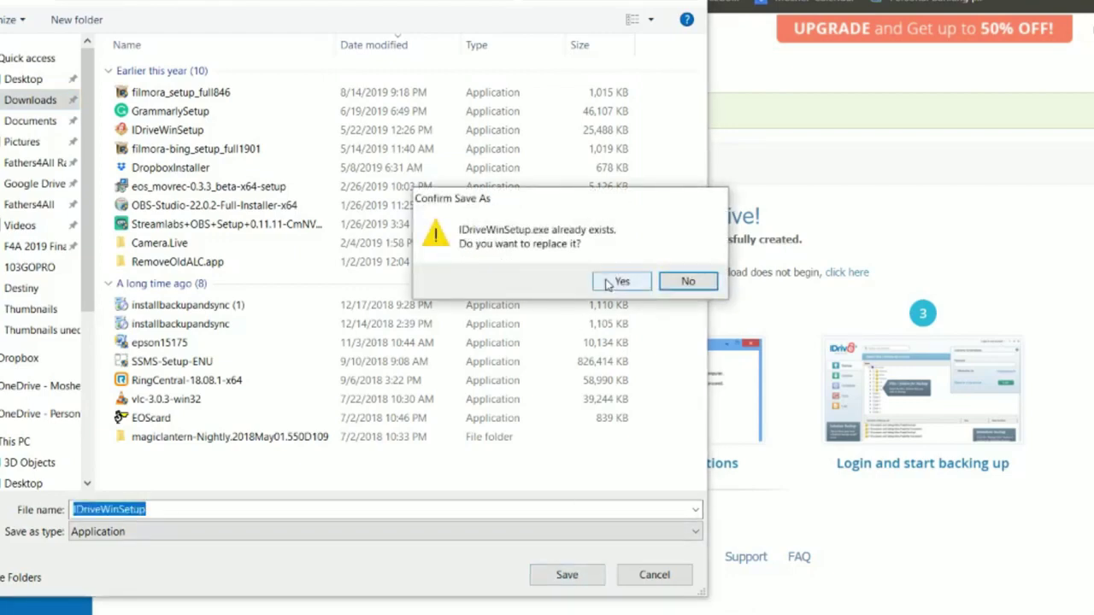
left_click(688, 281)
left_click(650, 578)
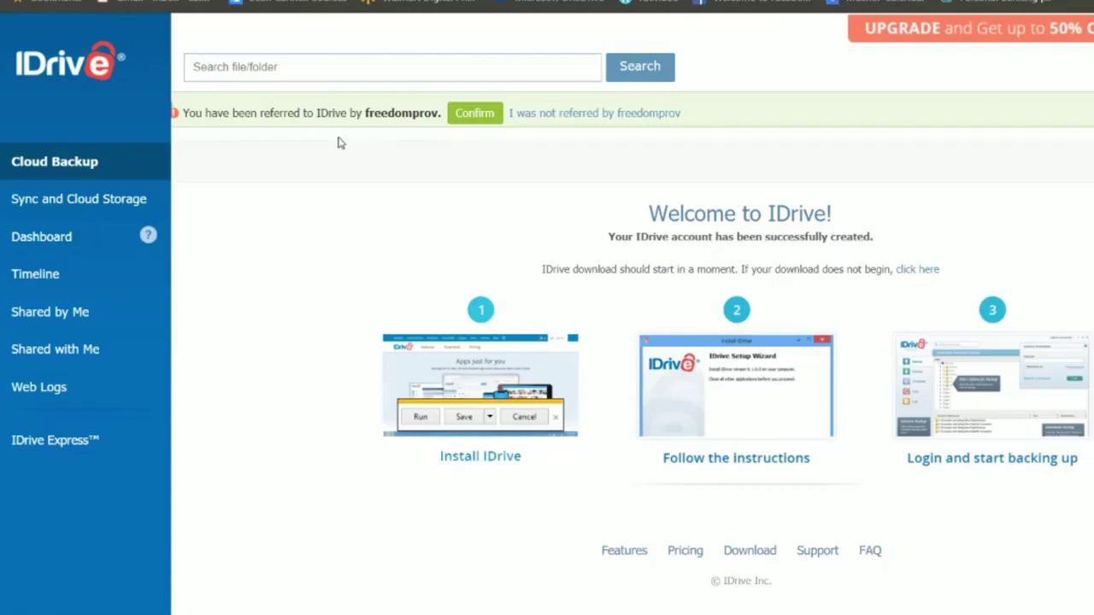
Confirm the referral to IDrive in the notice on the welcome page.
left_click(457, 124)
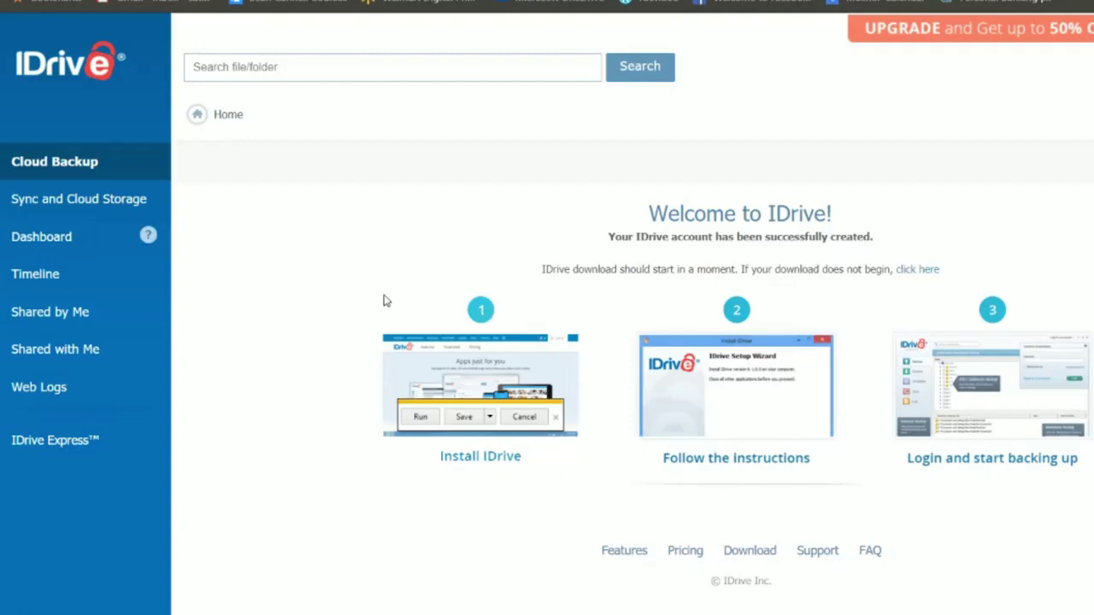
Open the Sync and Cloud Storage section and review how to start syncing files.
left_click(89, 209)
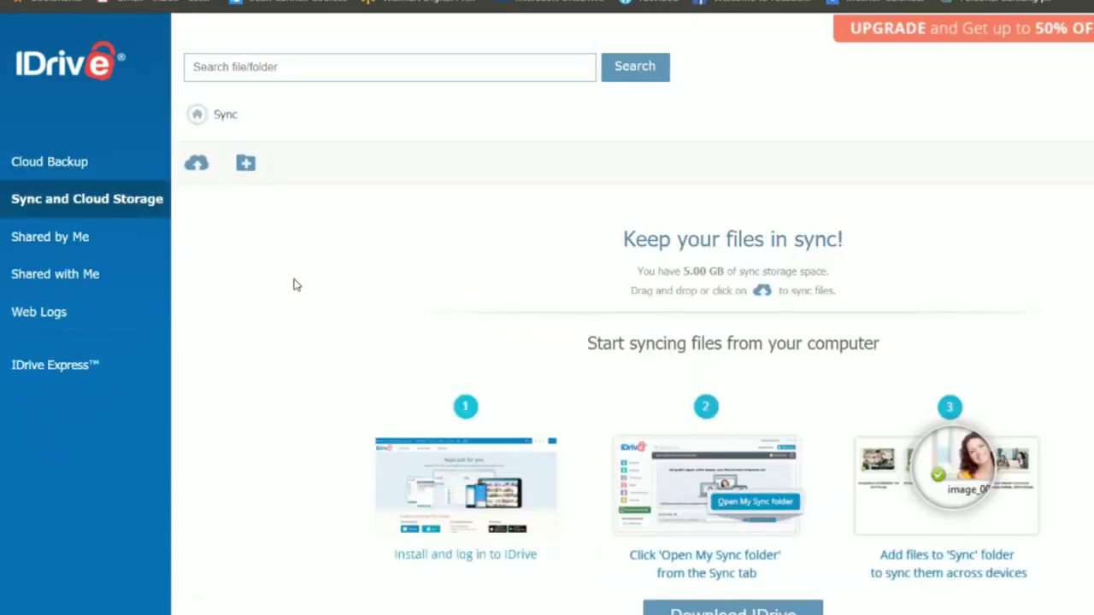
scroll(293, 285, "down", 1)
scroll(293, 284, "up", 1)
scroll(293, 284, "down", 1)
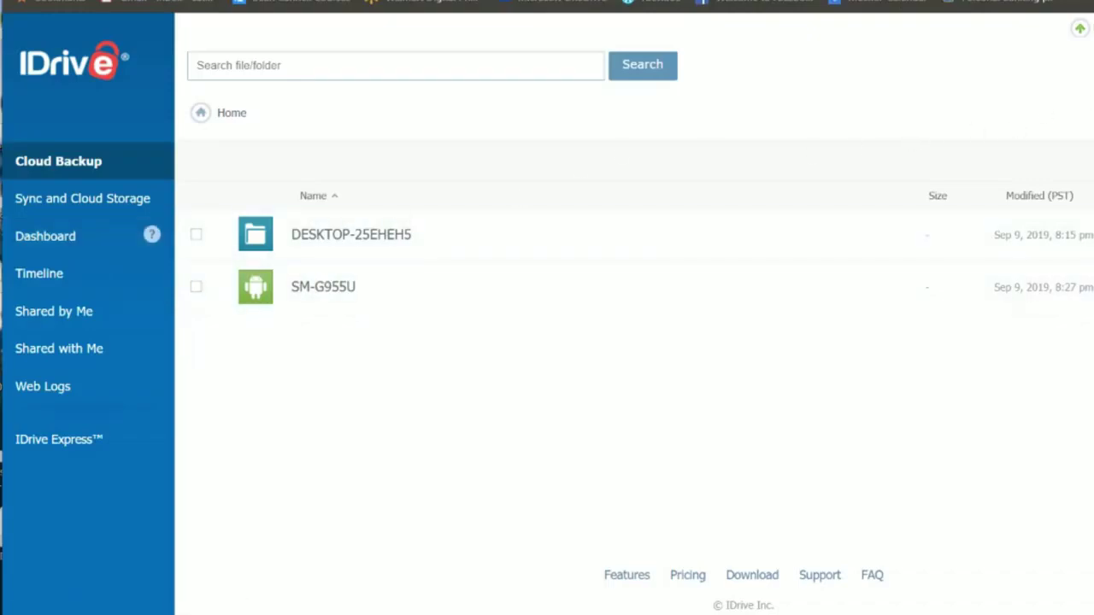
Download IDriveWinSetup from the Sync and Cloud Storage section into the Downloads folder, replacing the existing file.
scroll(547, 342, "up", 2)
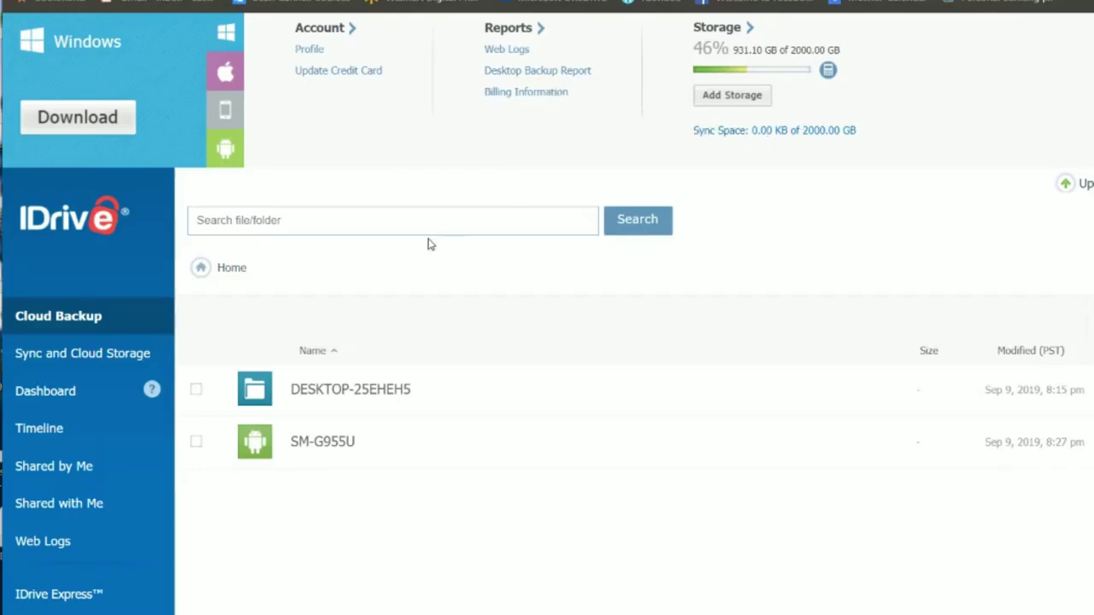
left_click(89, 355)
scroll(398, 329, "down", 3)
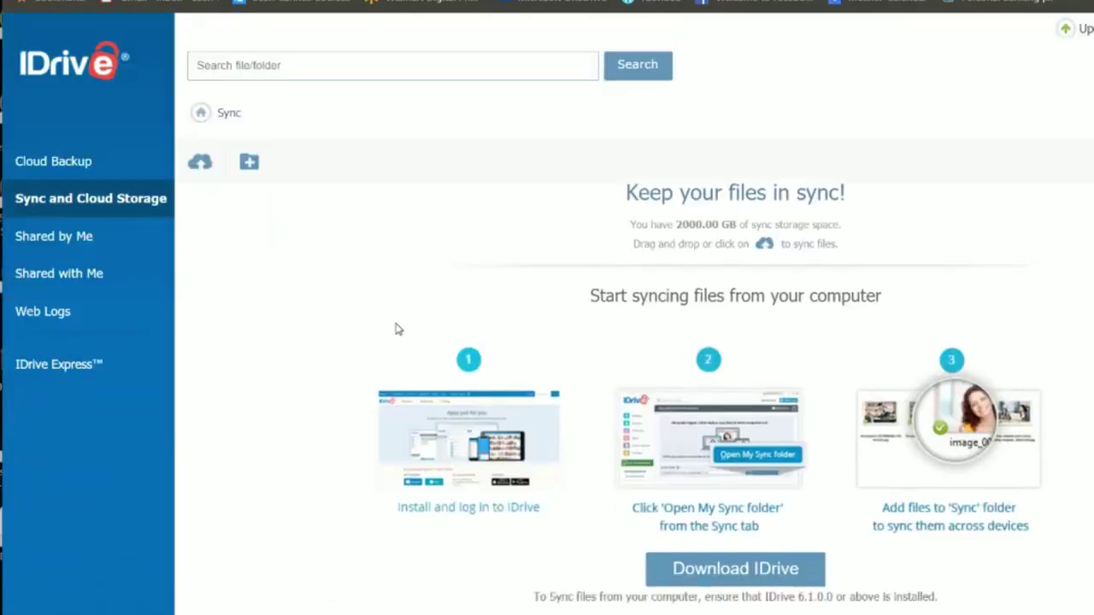
left_click(718, 484)
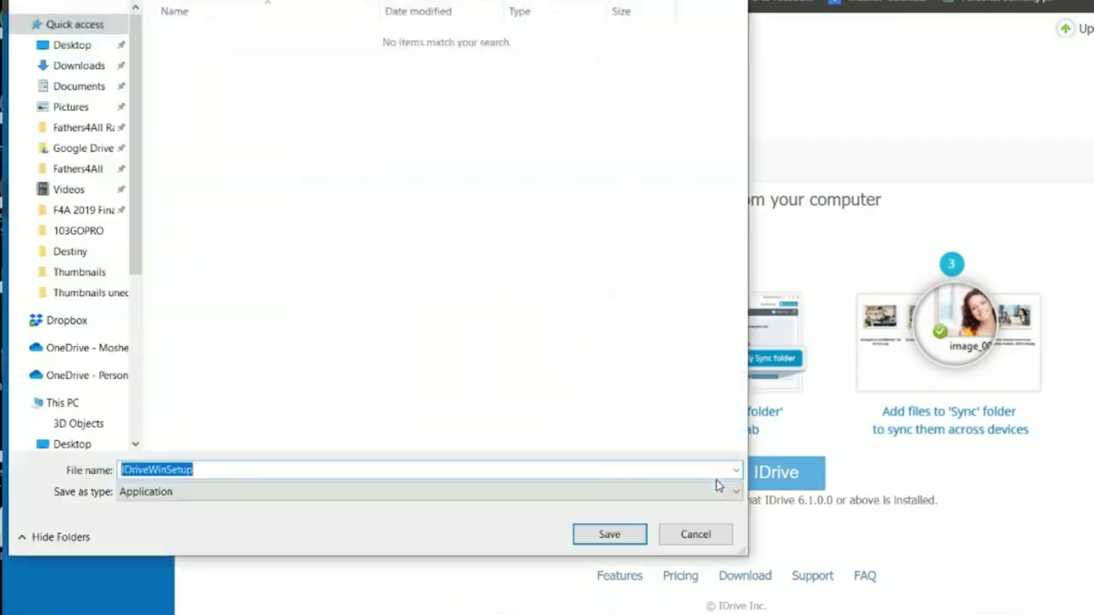
left_click(58, 75)
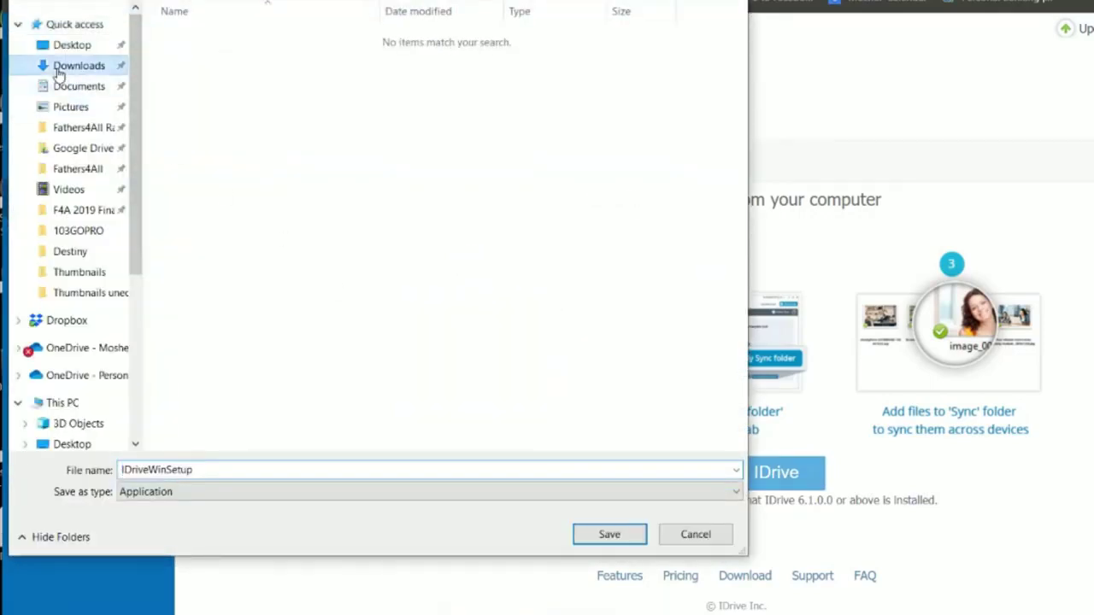
left_click(609, 534)
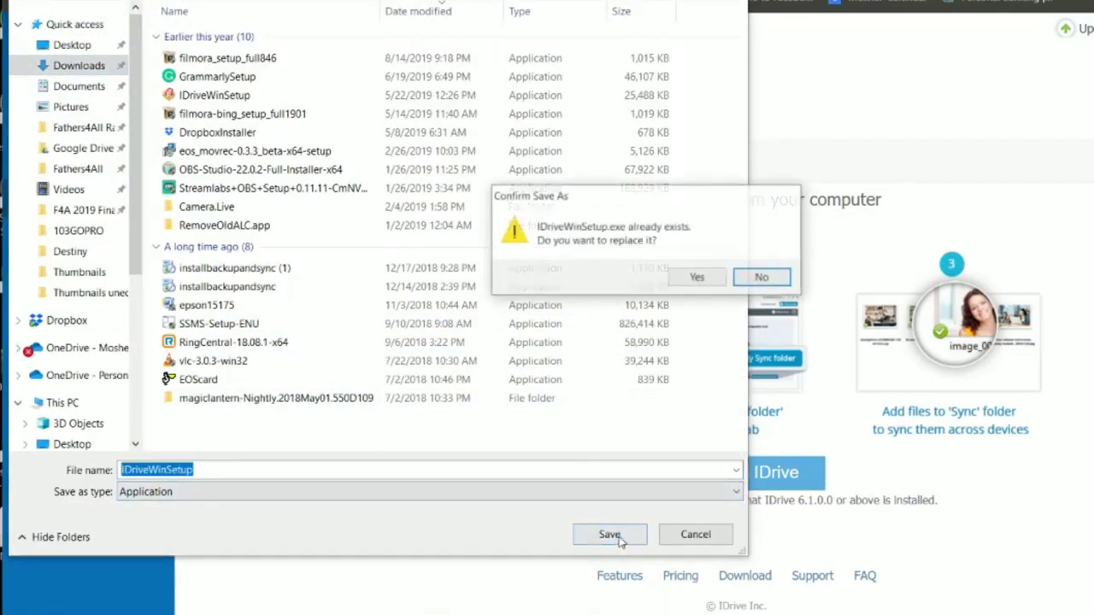
left_click(714, 279)
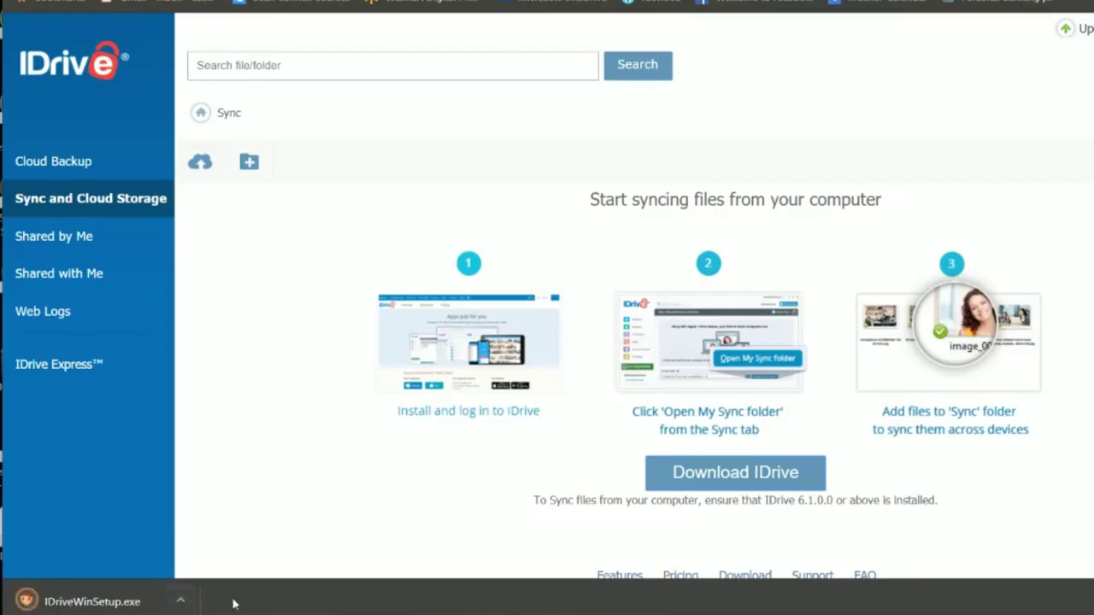
Run the downloaded IDriveWinSetup.exe and install IDrive, accepting the license agreement.
left_click(121, 603)
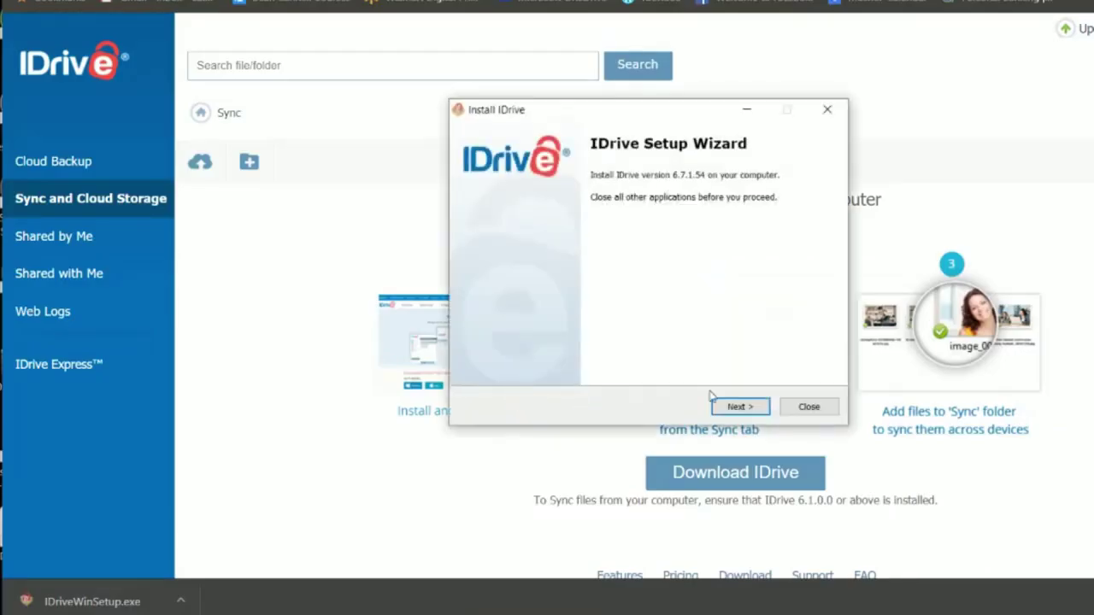
left_click(741, 408)
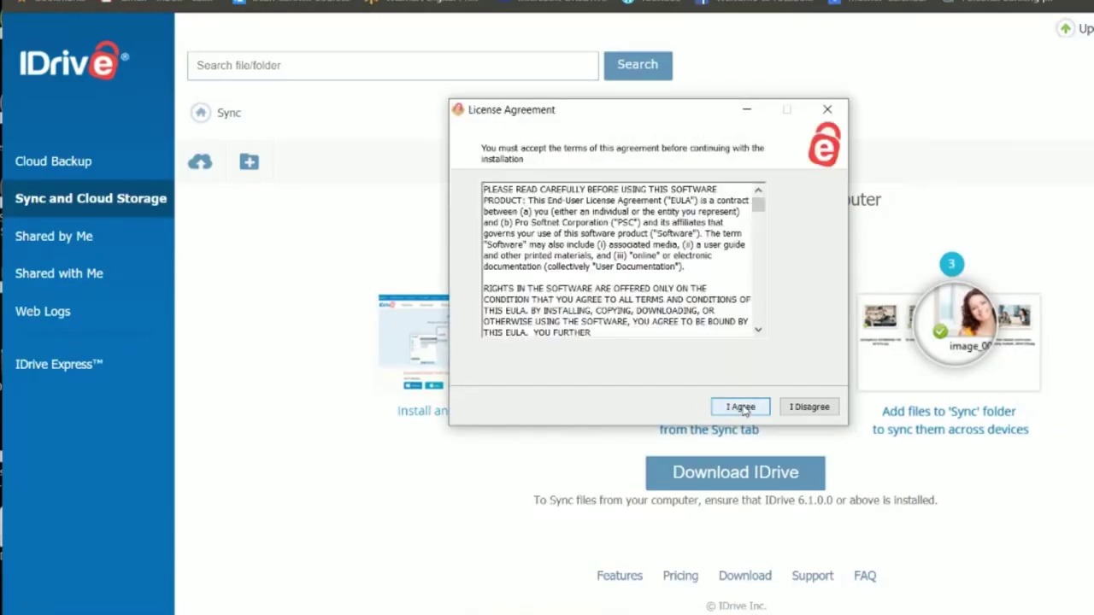
left_click(741, 408)
left_click(740, 408)
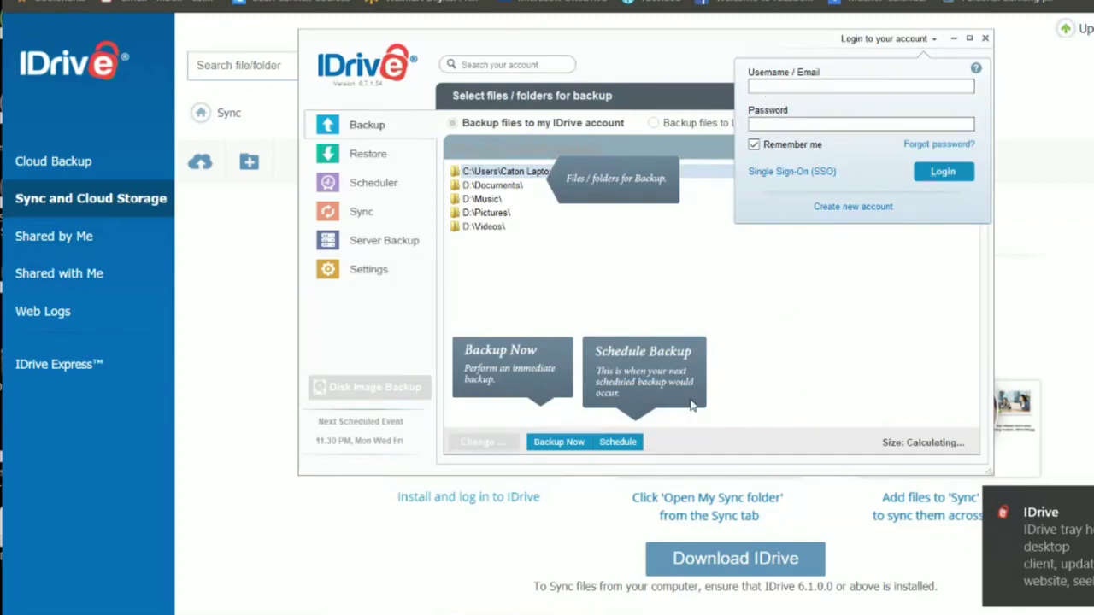
Sign in to the IDrive desktop application with the account username or e-mail and the account password.
left_click(766, 89)
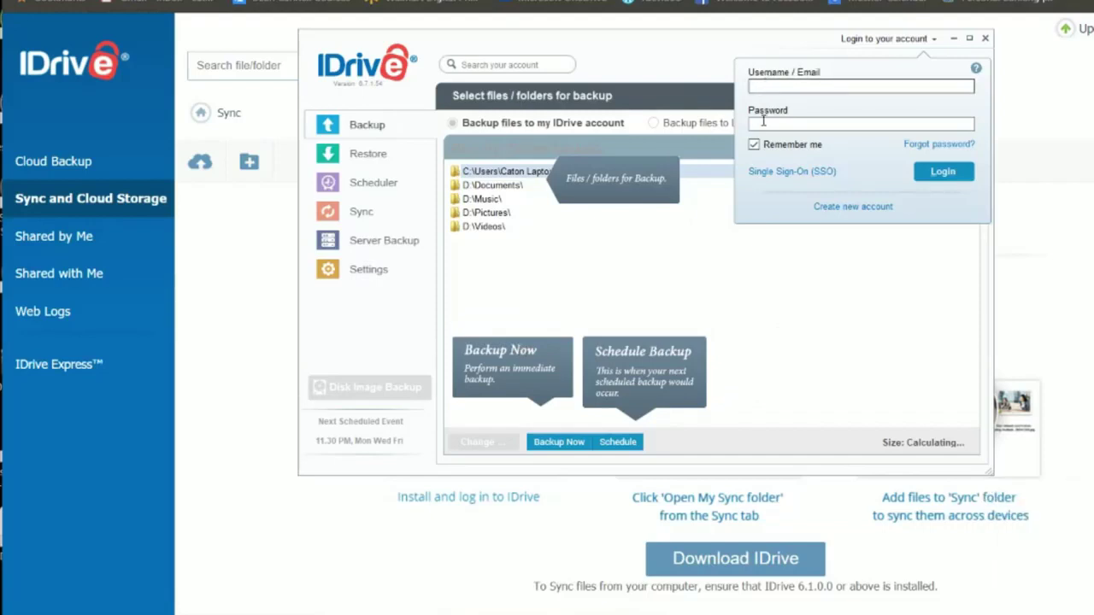
left_click(762, 125)
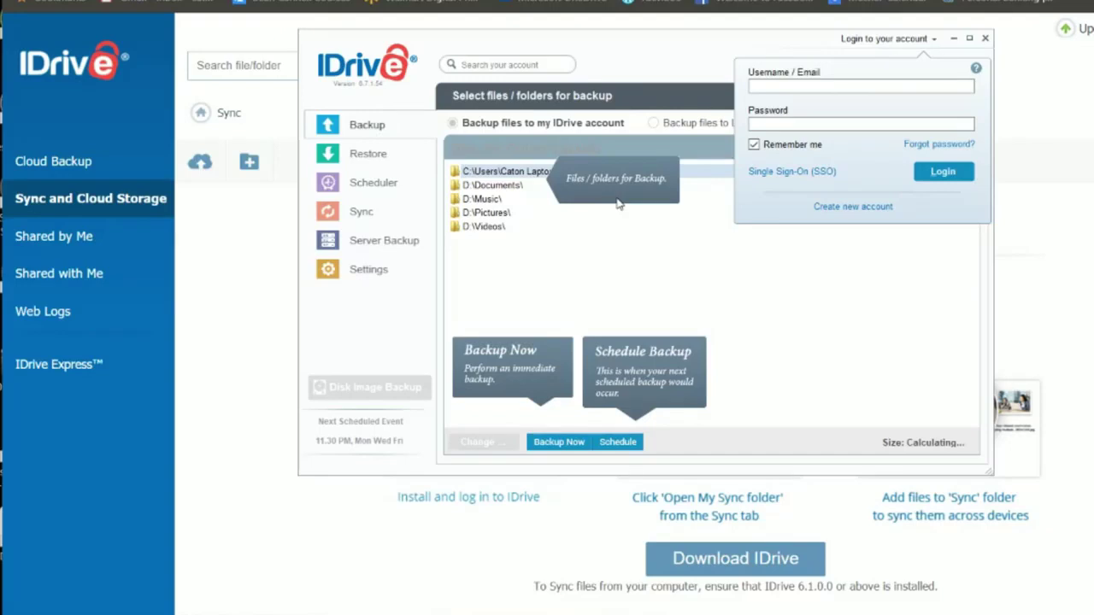
left_click(758, 90)
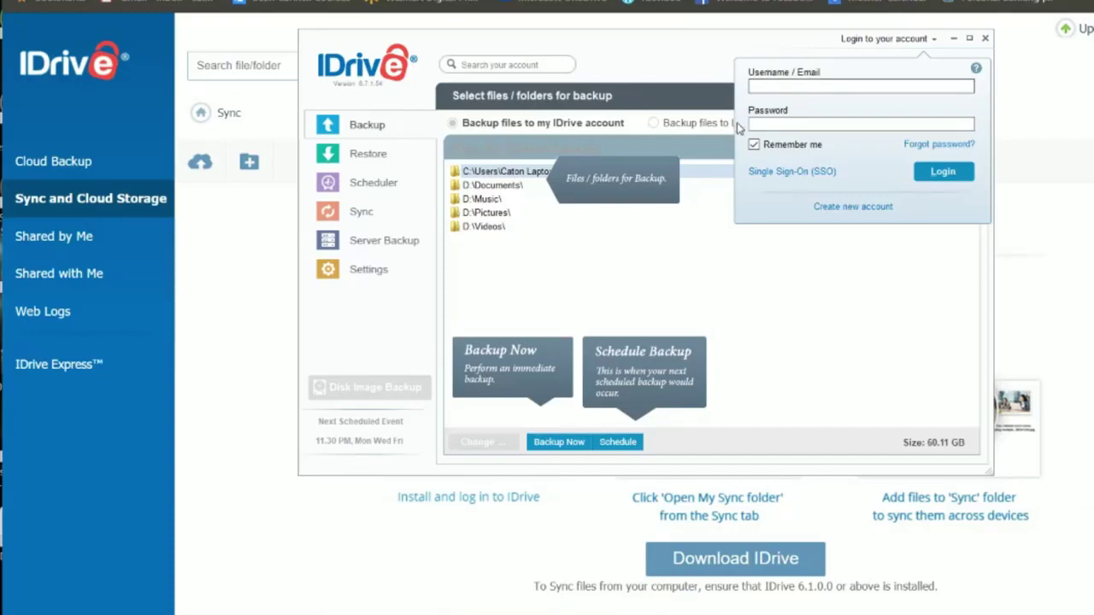
left_click(760, 88)
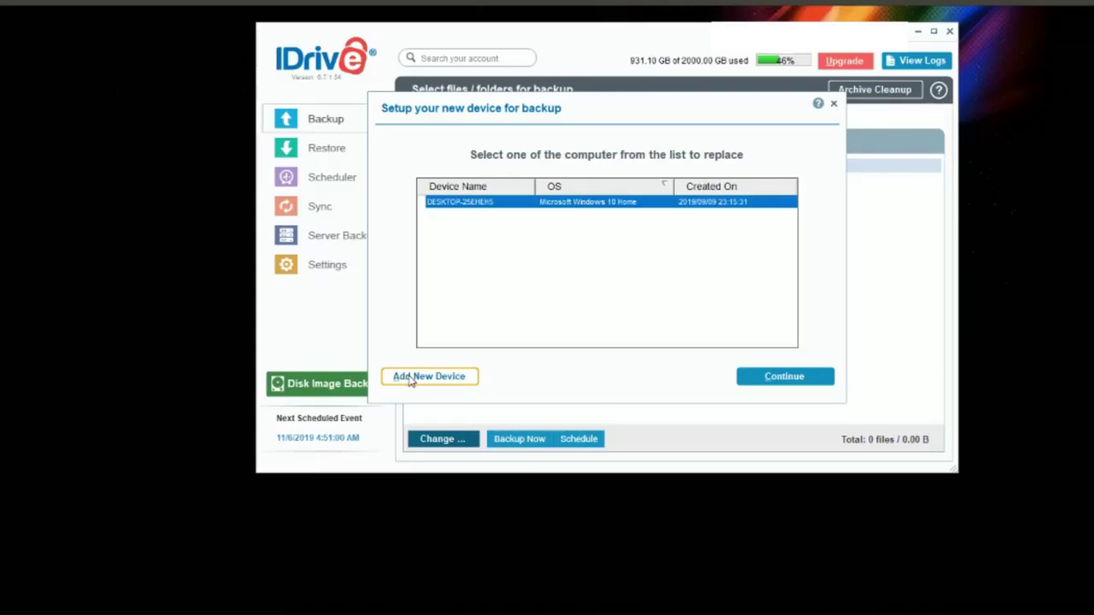
Add this computer as a new backup device and finish the device setup.
left_click(417, 380)
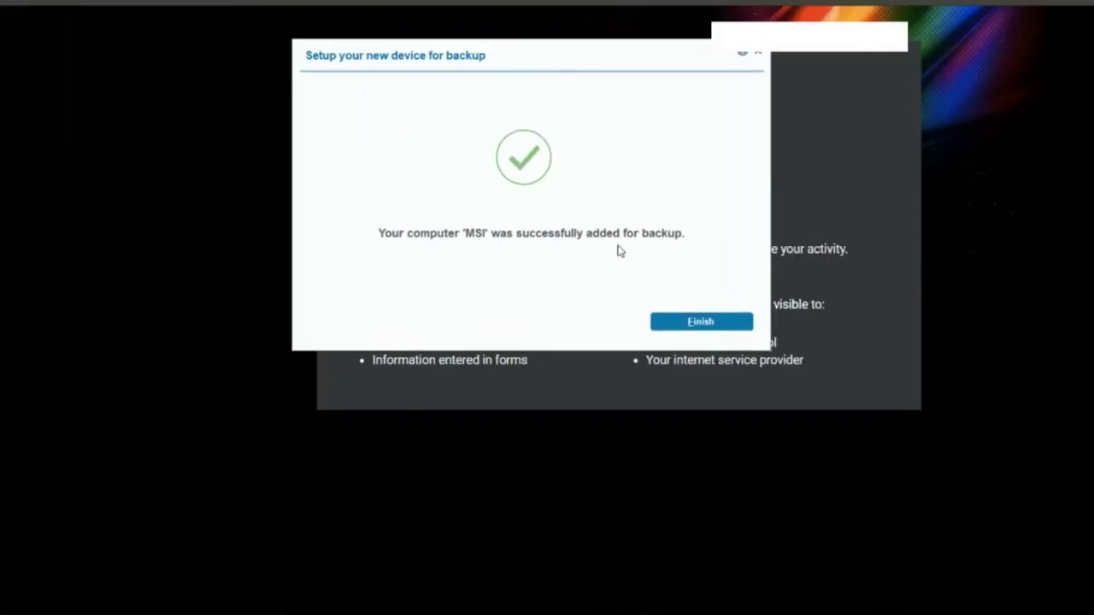
left_click(688, 323)
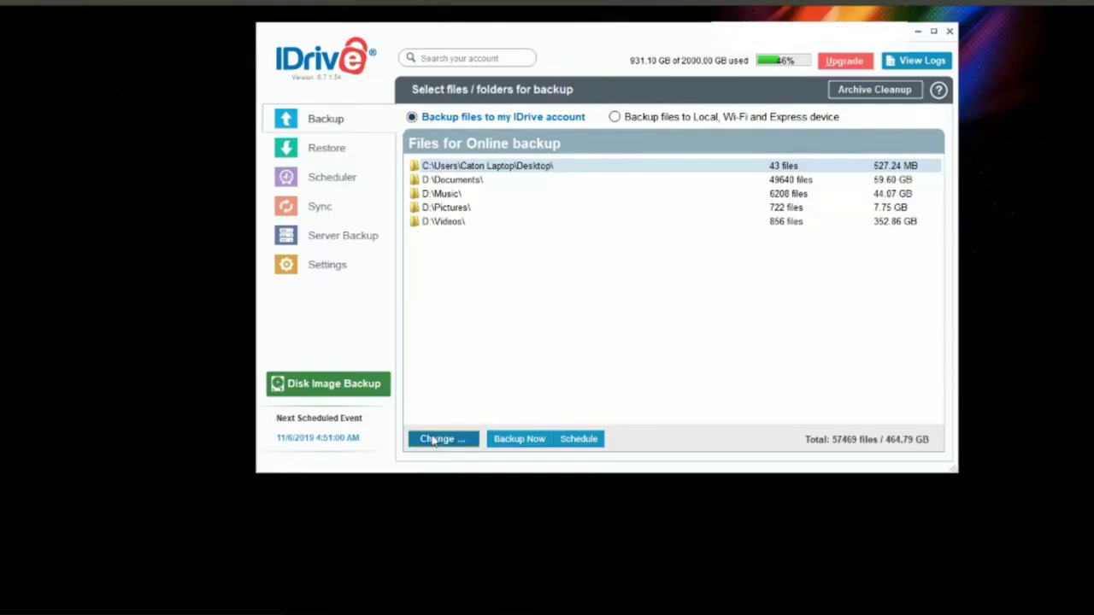
Review which folders and drives are selected for online backup, leaving the selection without changing it.
left_click(433, 440)
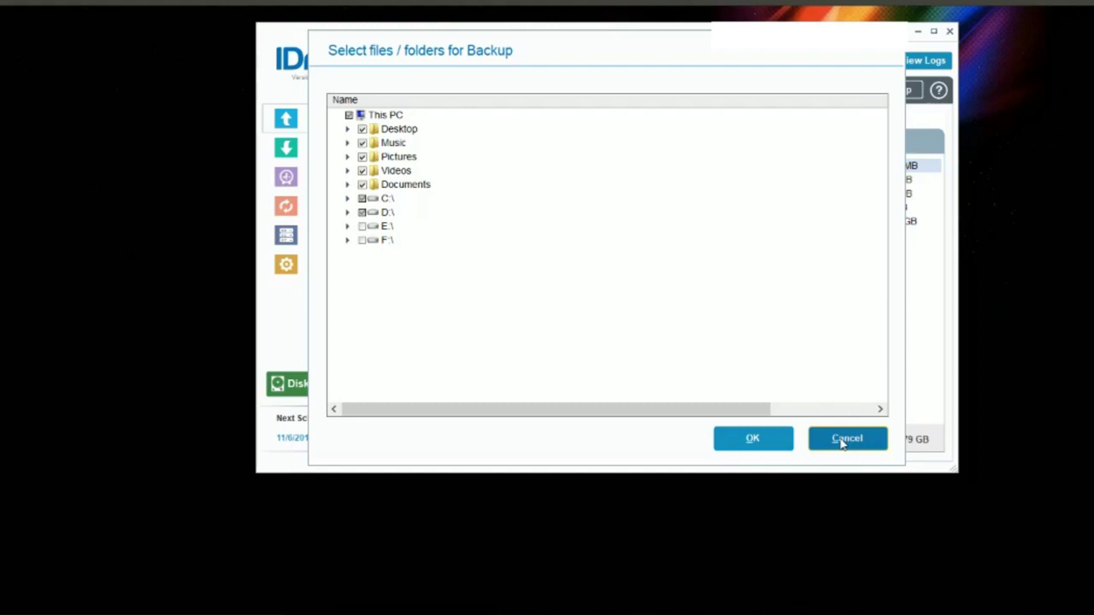
left_click(842, 439)
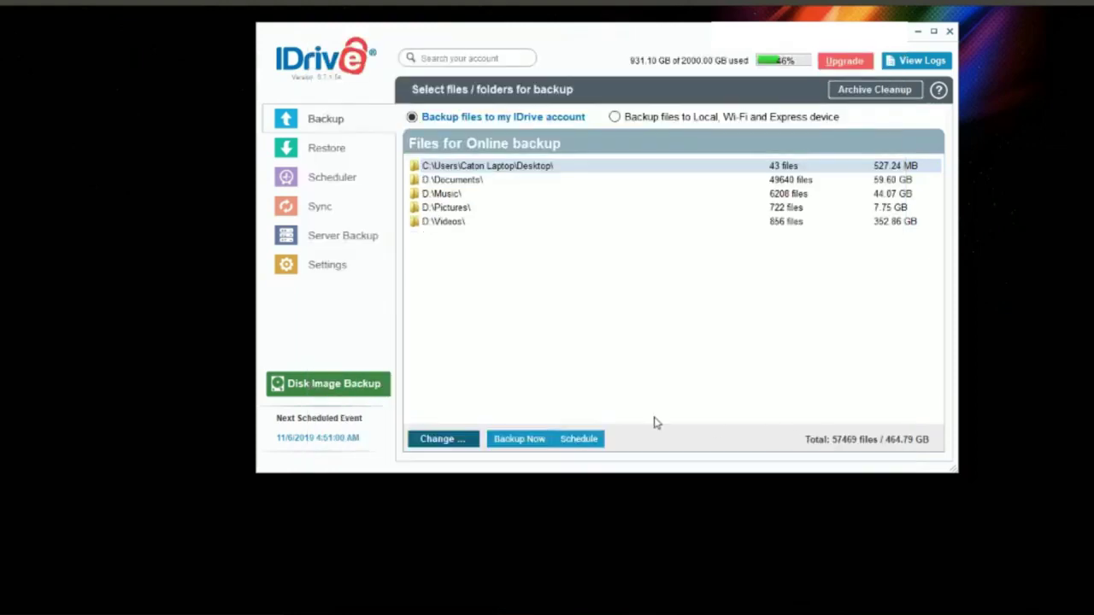